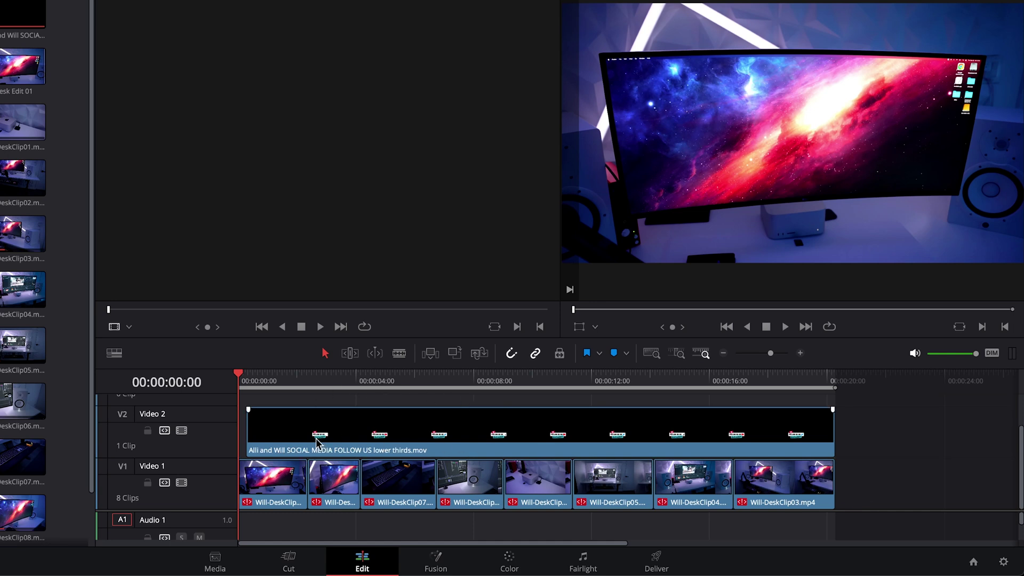
- Scrub and play the timeline to preview the lower third over the desk footage
{"action": "left_click", "coordinate": [245, 381]}
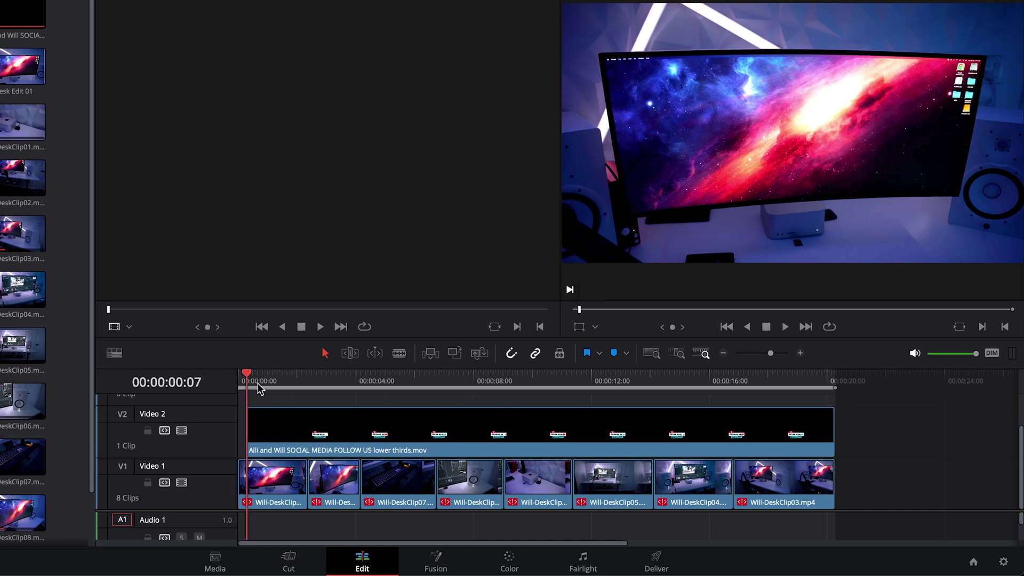
{"action": "left_click_drag", "start_coordinate": [259, 389], "coordinate": [240, 408]}
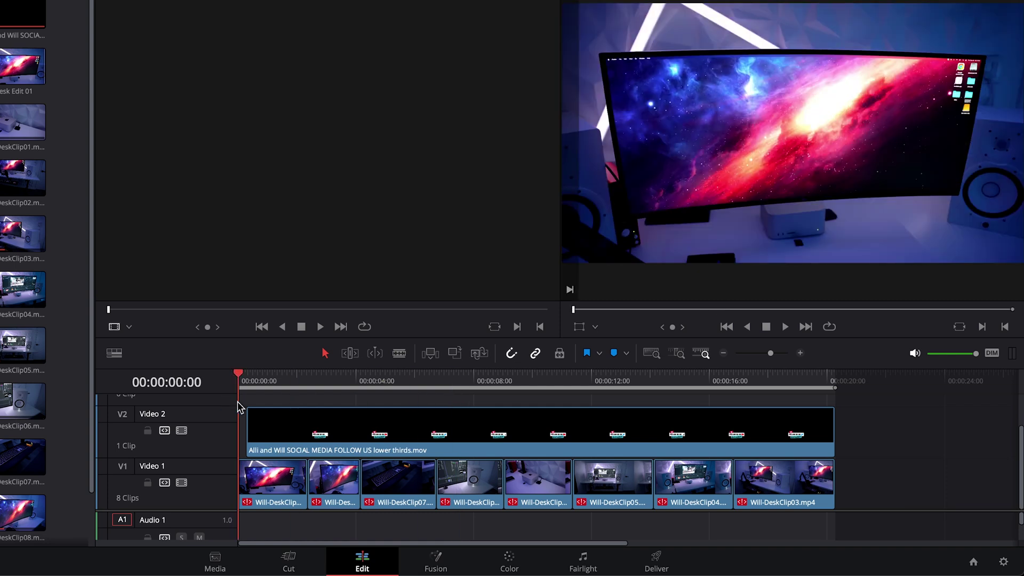
{"action": "key", "text": "space"}
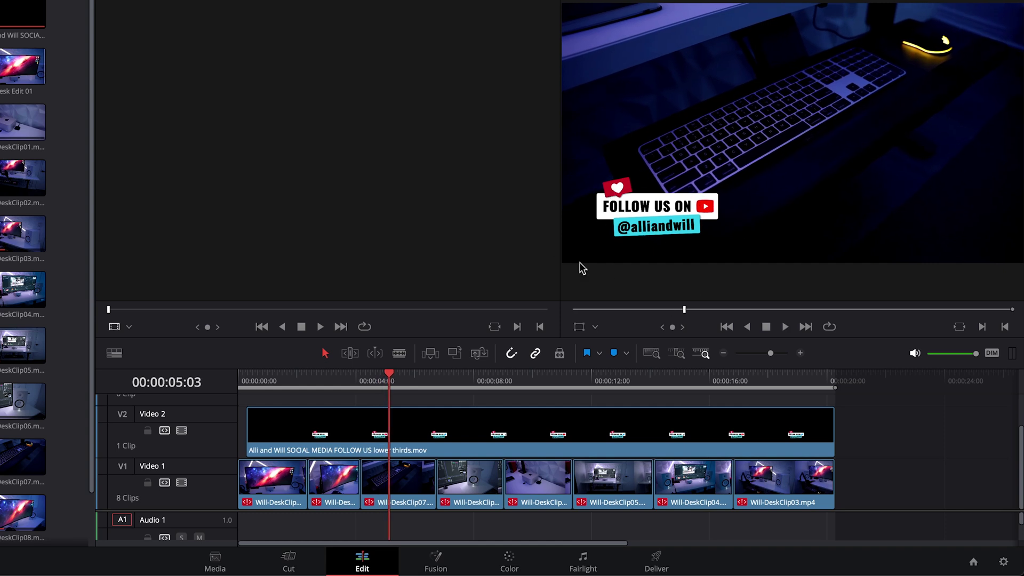
- Drag the V2 lower-thirds clip right to start at the 00:00:05:03 playhead, then check it
{"action": "left_click_drag", "start_coordinate": [613, 433], "coordinate": [852, 414]}
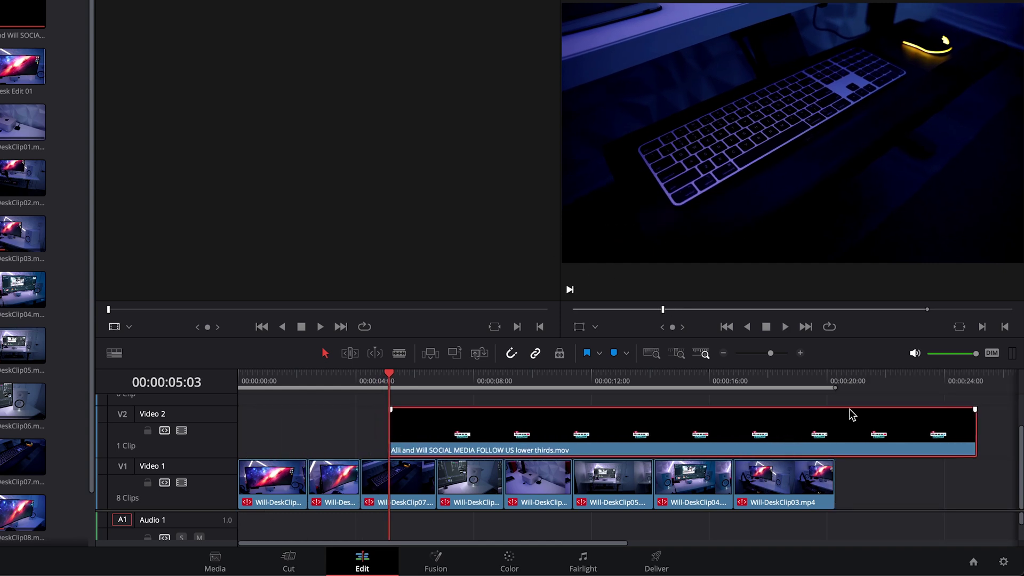
{"action": "left_click", "coordinate": [871, 385]}
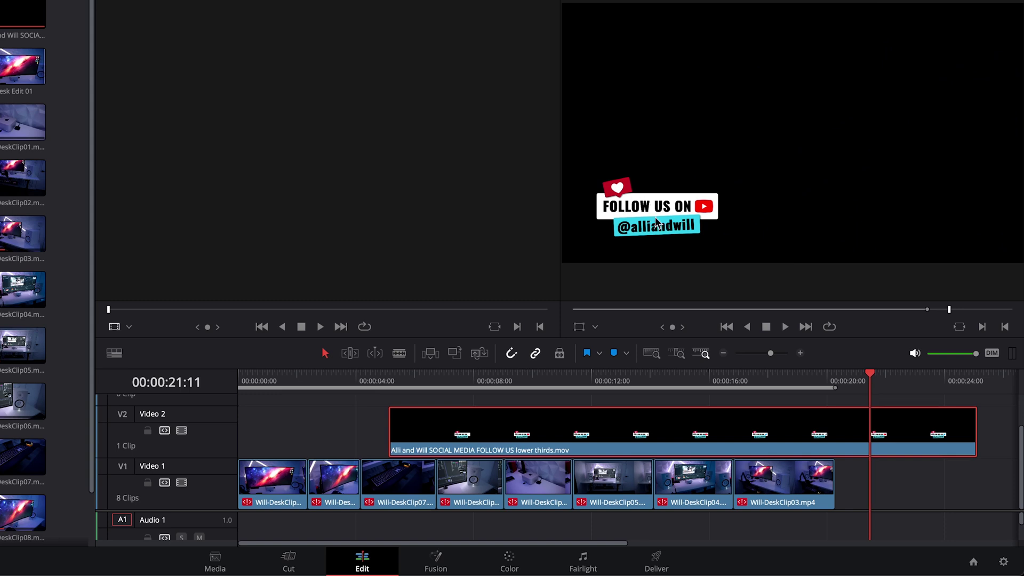
{"action": "left_click_drag", "start_coordinate": [802, 385], "coordinate": [785, 390]}
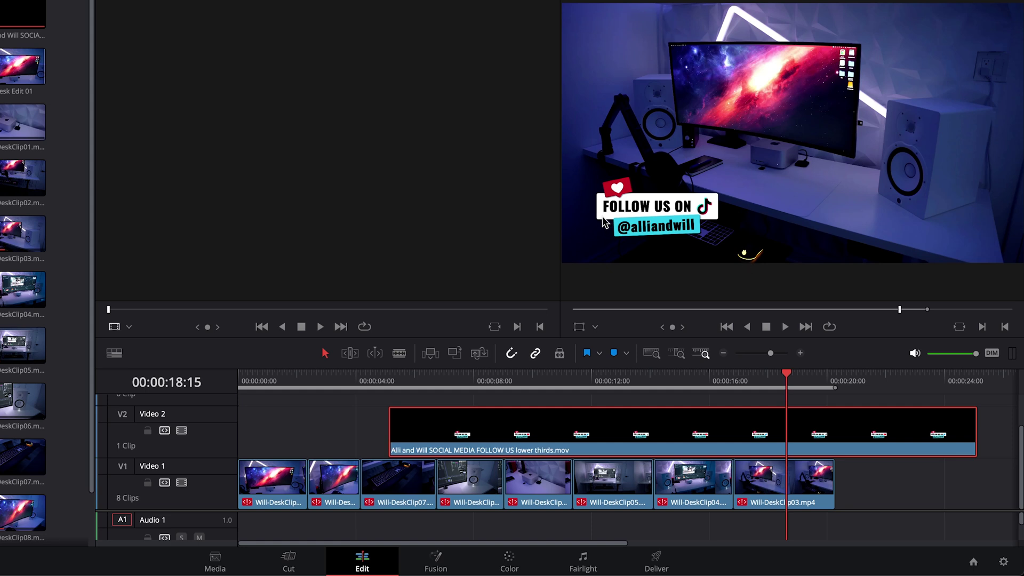
{"action": "left_click", "coordinate": [657, 564]}
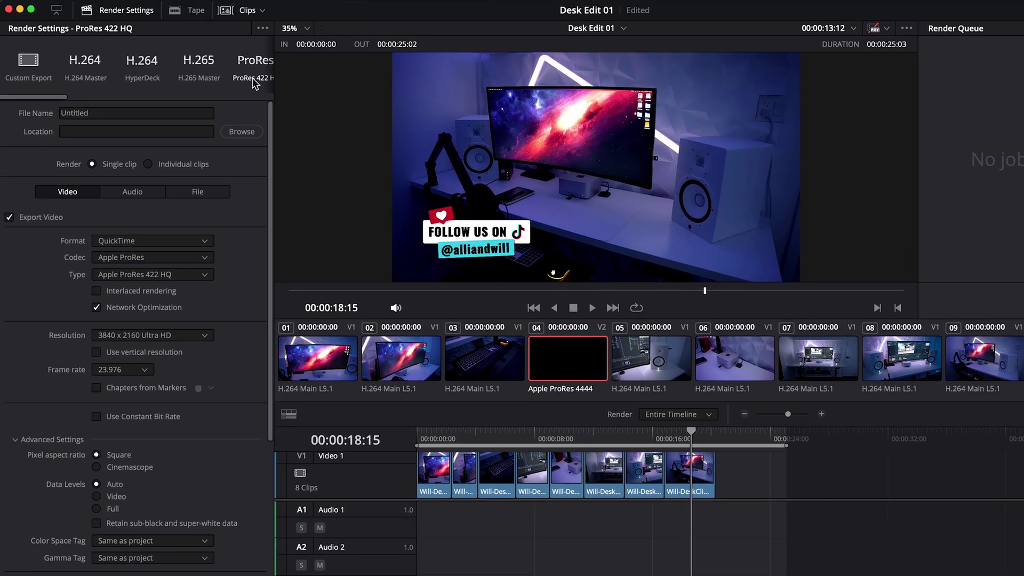
- Choose QuickTime format, Apple ProRes codec, type Apple ProRes 4444, and enable Export Alpha
{"action": "left_click", "coordinate": [96, 244]}
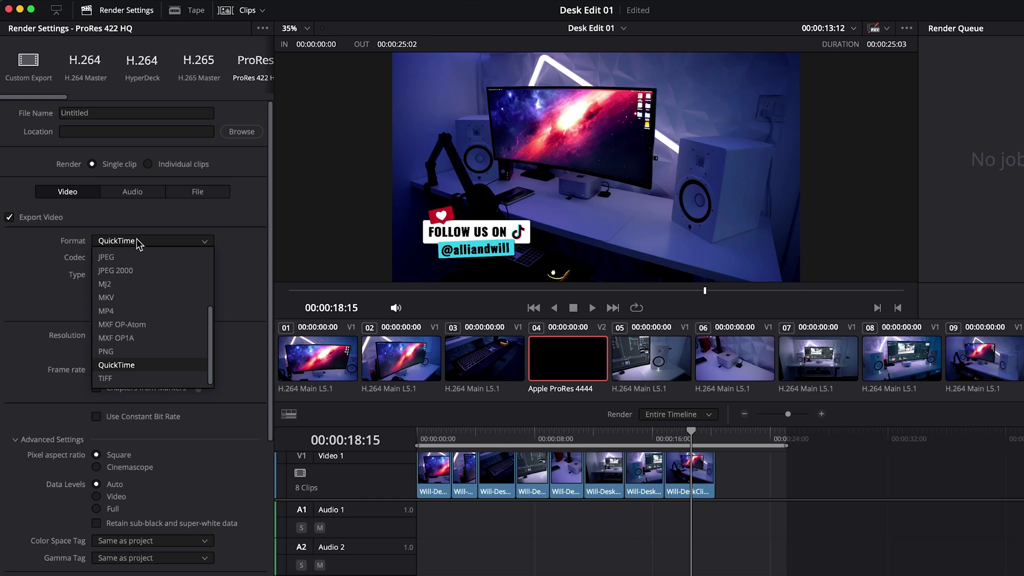
{"action": "left_click", "coordinate": [147, 364]}
{"action": "left_click", "coordinate": [136, 259]}
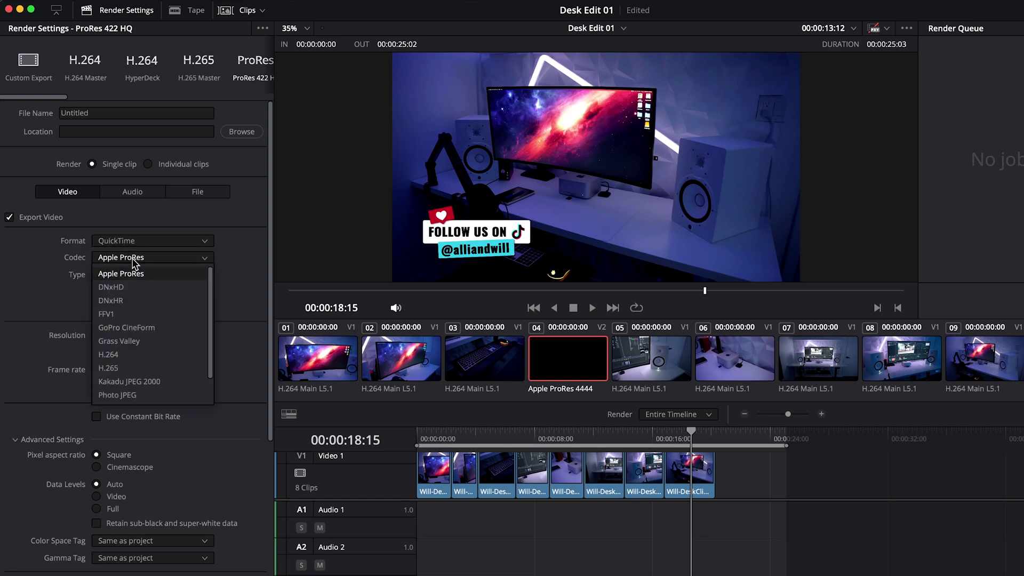
{"action": "left_click", "coordinate": [133, 273]}
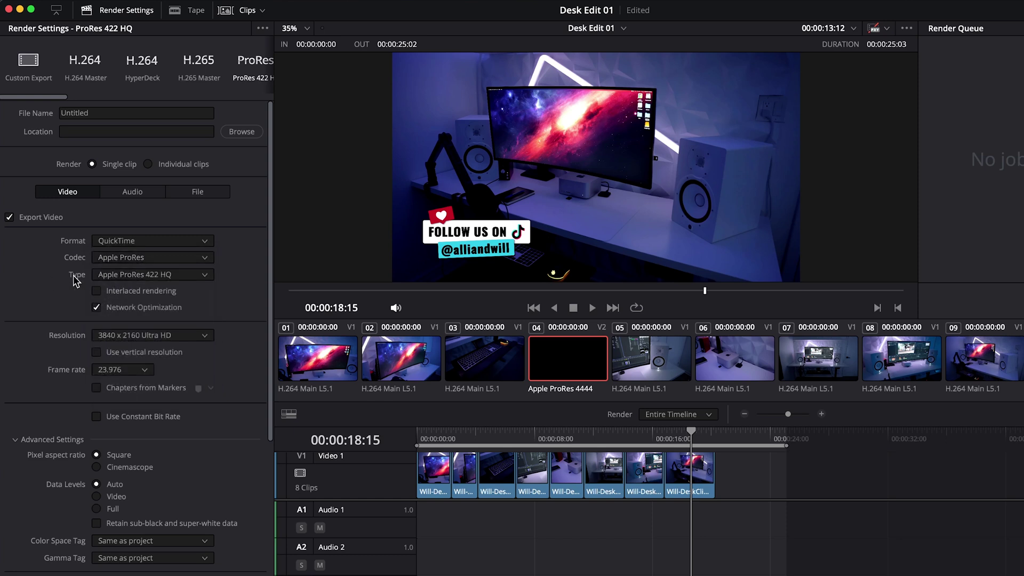
{"action": "left_click", "coordinate": [138, 280]}
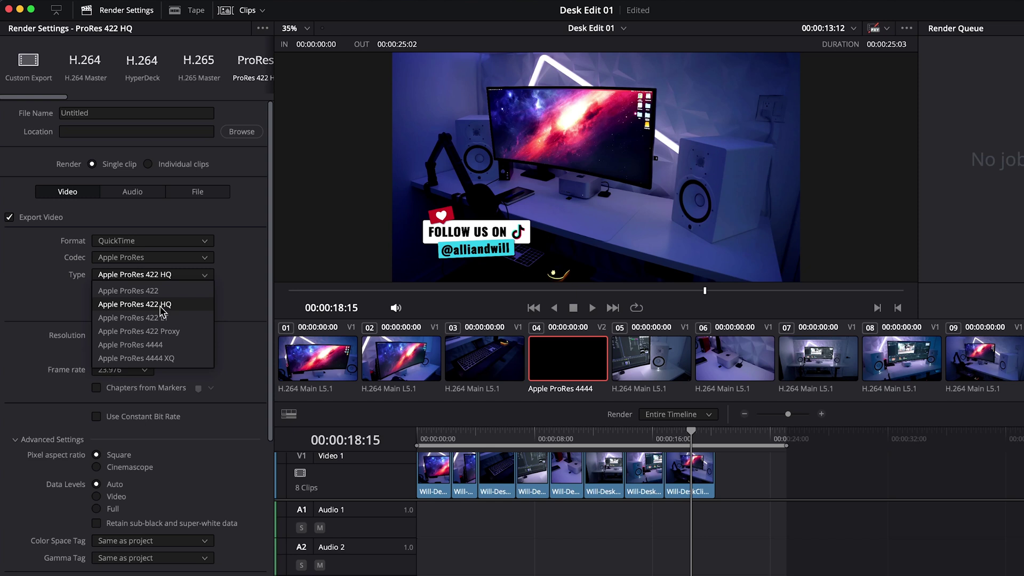
{"action": "left_click", "coordinate": [158, 346]}
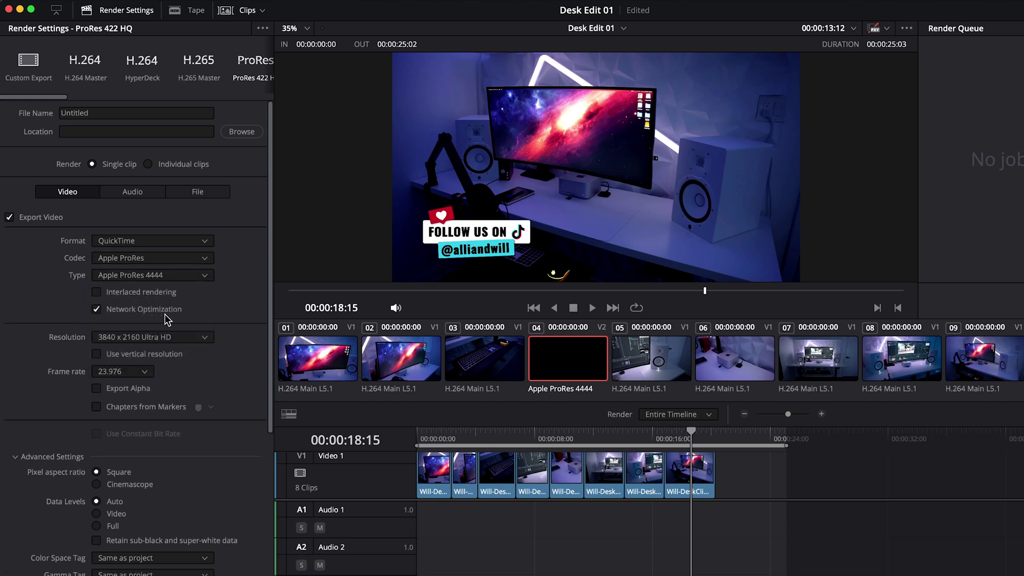
{"action": "left_click", "coordinate": [96, 388]}
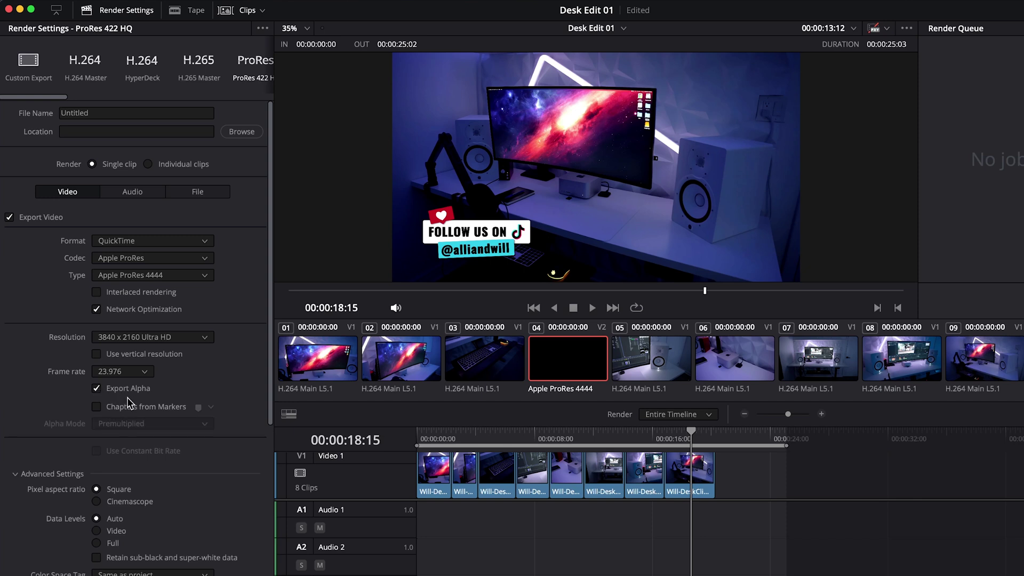
{"action": "left_click_drag", "start_coordinate": [42, 97], "coordinate": [87, 97]}
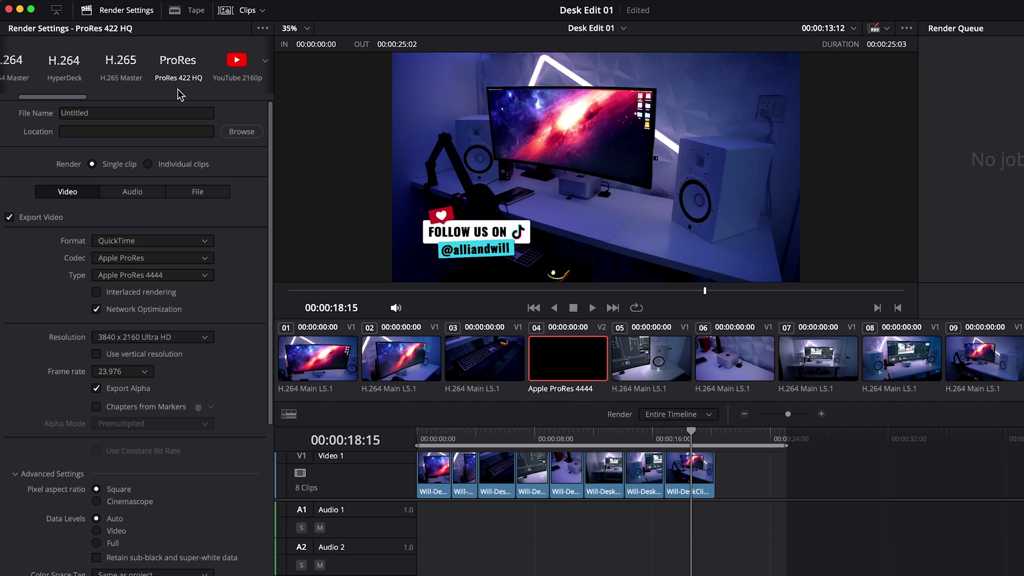
- Load the H.264 Master render preset and pick MP4 from the Format list
{"action": "scroll", "coordinate": [160, 80], "scroll_direction": "left", "scroll_amount": 3}
{"action": "left_click", "coordinate": [88, 69]}
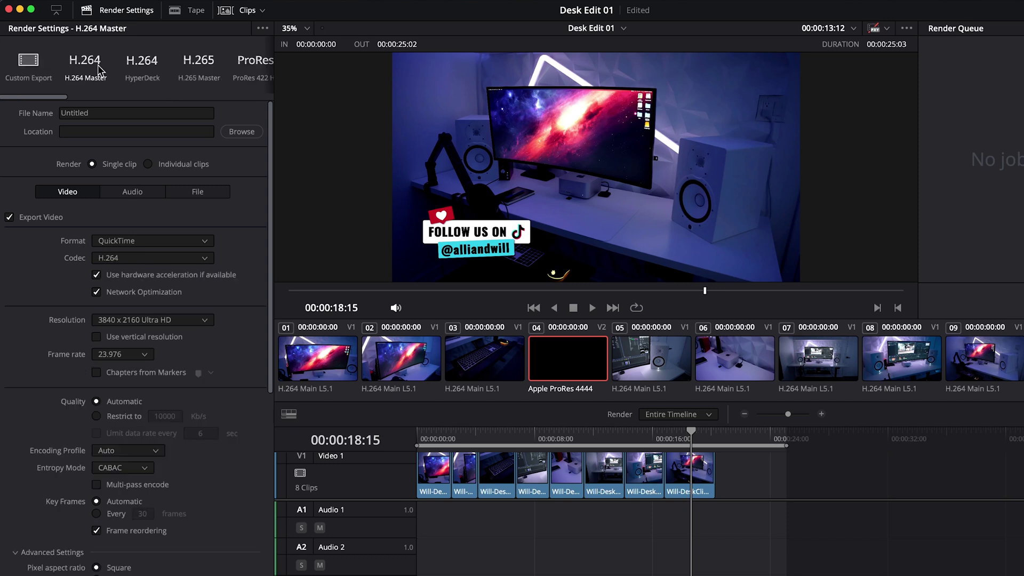
{"action": "left_click", "coordinate": [136, 241]}
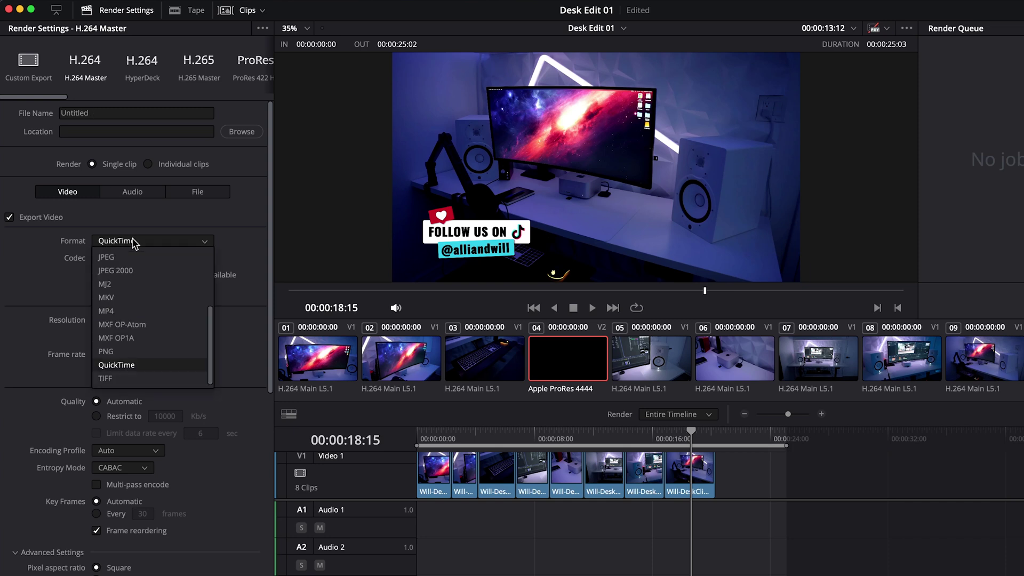
{"action": "left_click", "coordinate": [125, 308]}
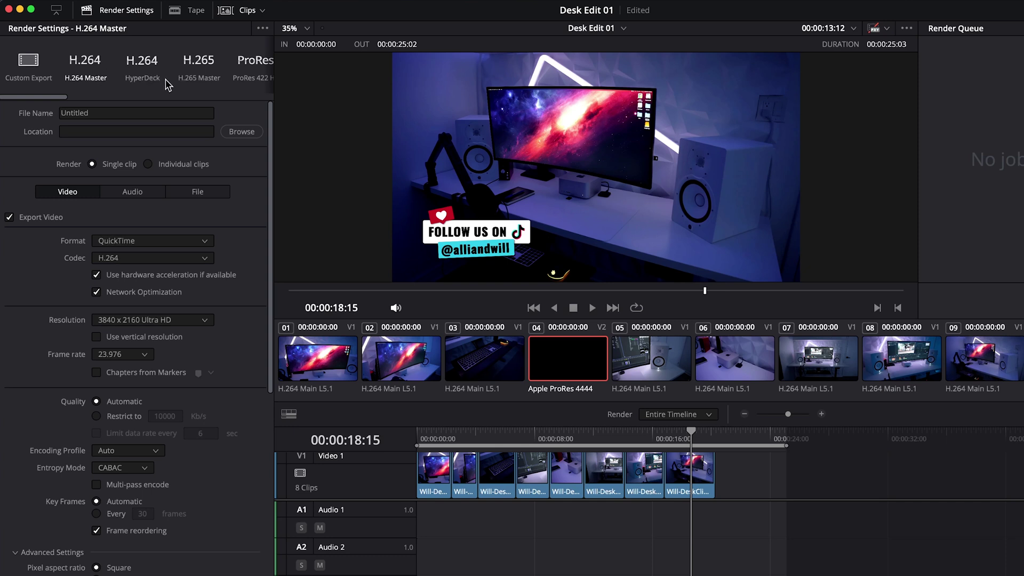
- Load the H.265 Master preset, set Format to MP4, codec H.265, and tick Export Alpha
{"action": "left_click", "coordinate": [206, 70]}
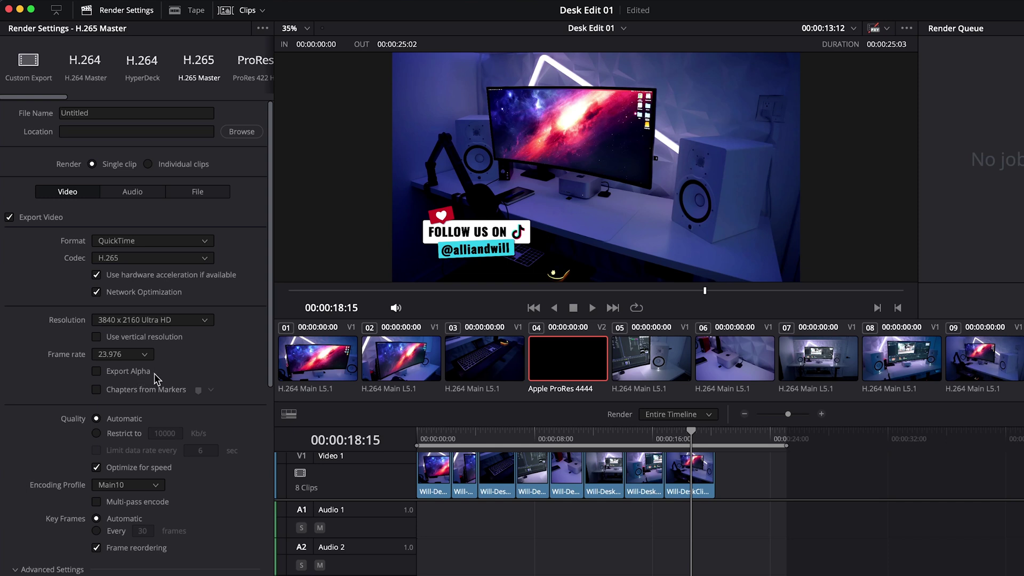
{"action": "left_click", "coordinate": [132, 242]}
{"action": "left_click", "coordinate": [126, 288]}
{"action": "left_click", "coordinate": [120, 259]}
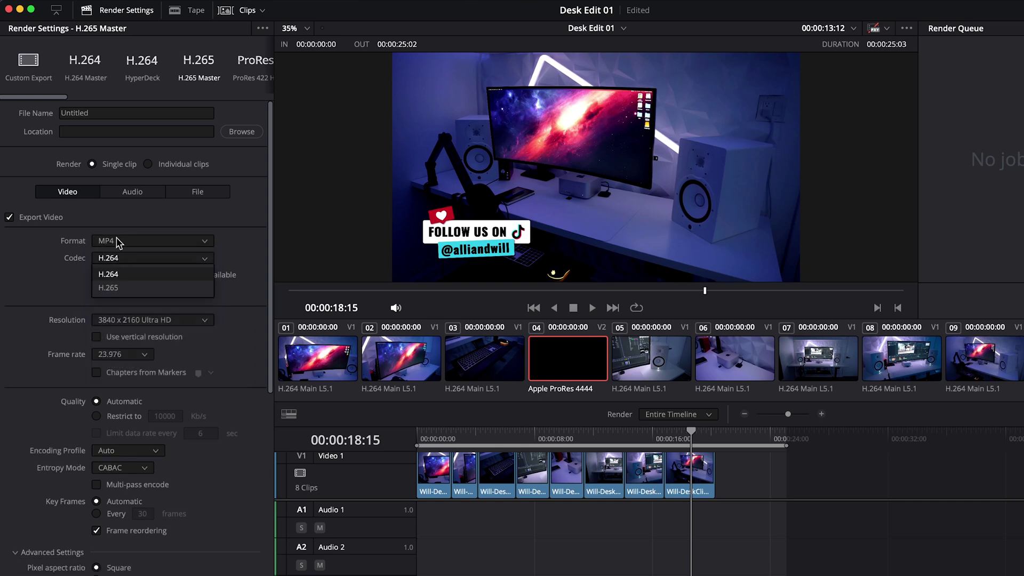
{"action": "left_click", "coordinate": [121, 288]}
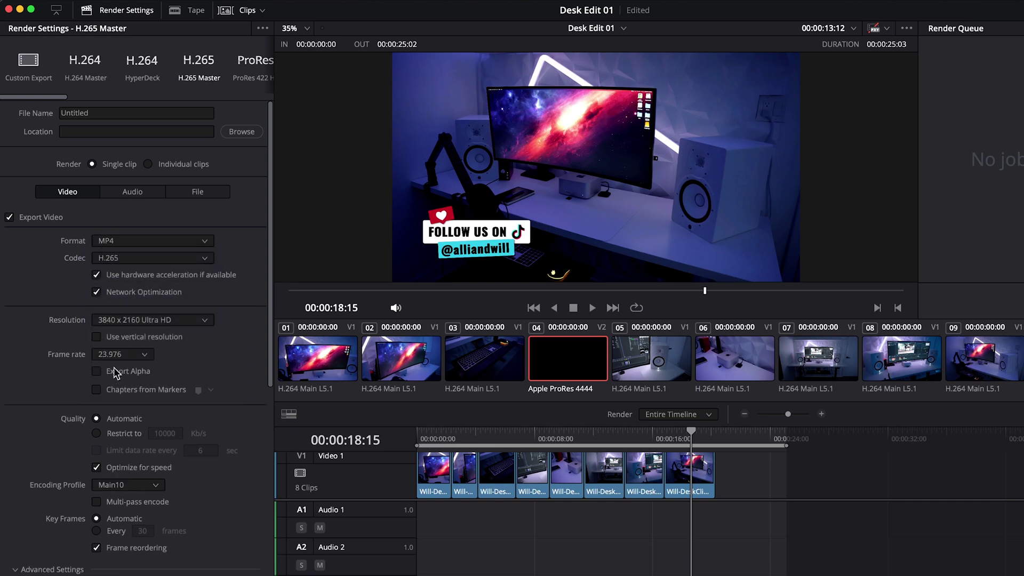
{"action": "left_click", "coordinate": [98, 372]}
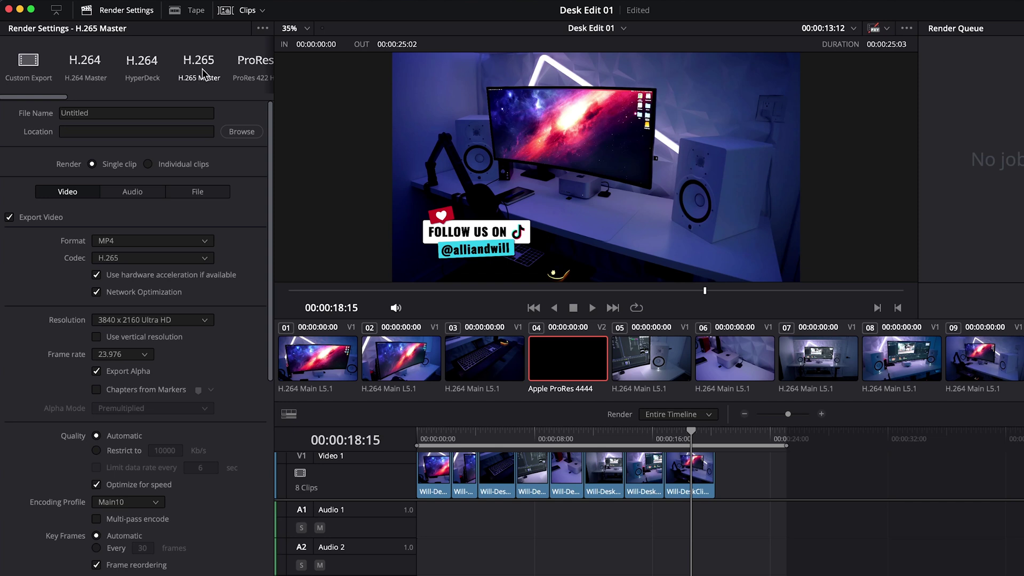
- Scroll the Deliver timeline up to reveal the lower-thirds clip on track V2
{"action": "scroll", "coordinate": [536, 529], "scroll_direction": "up", "scroll_amount": 2}
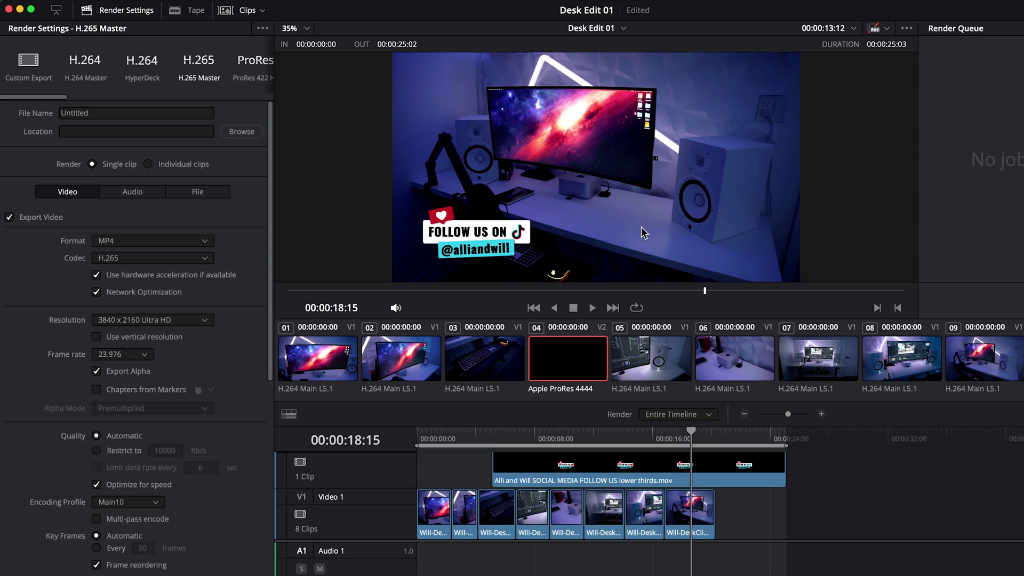
- On the Edit page, move the lower-thirds clip past the end of the desk footage
{"action": "key", "text": "shift+4"}
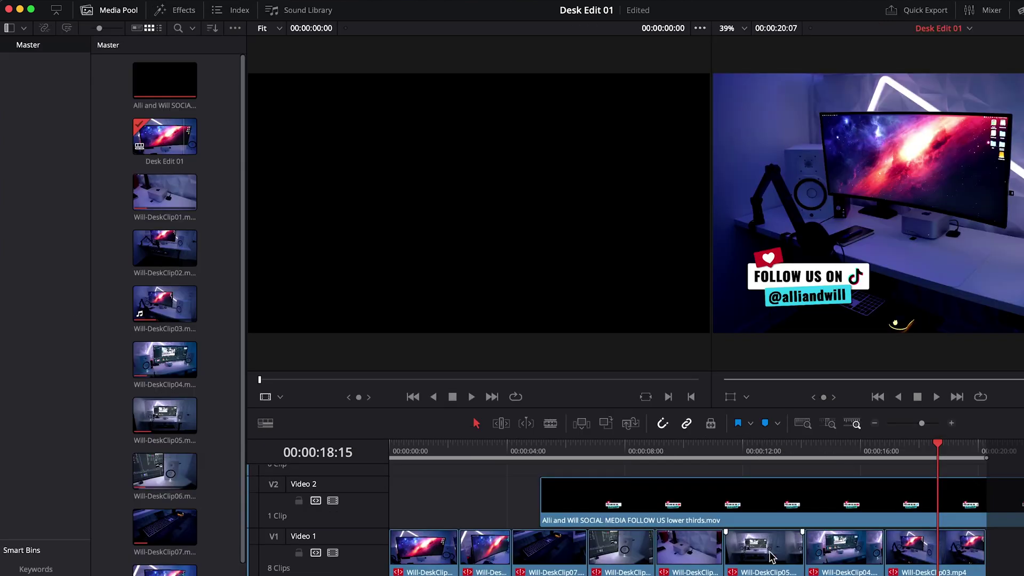
{"action": "left_click_drag", "start_coordinate": [622, 523], "coordinate": [1021, 526]}
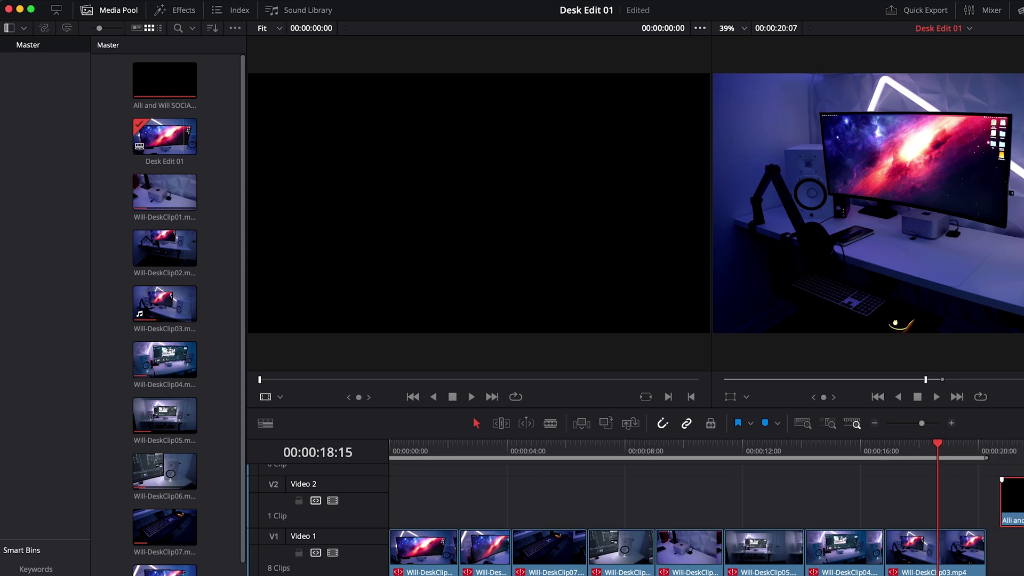
{"action": "key", "text": "shift+8"}
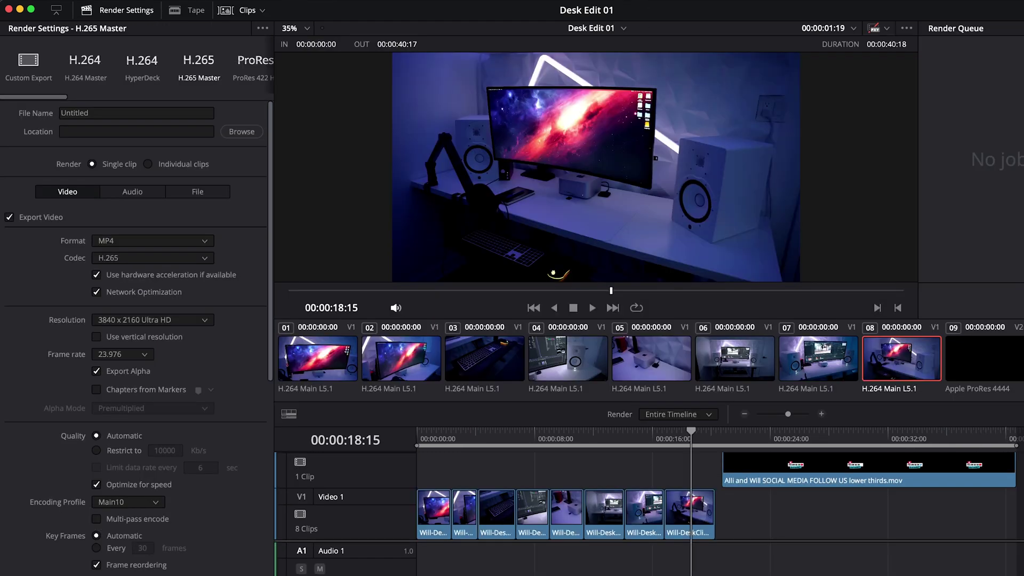
- Mark the render range around the lower-thirds clip, 00:00:20:18 to 00:00:40:17
{"action": "left_click", "coordinate": [723, 439]}
{"action": "key", "text": "i"}
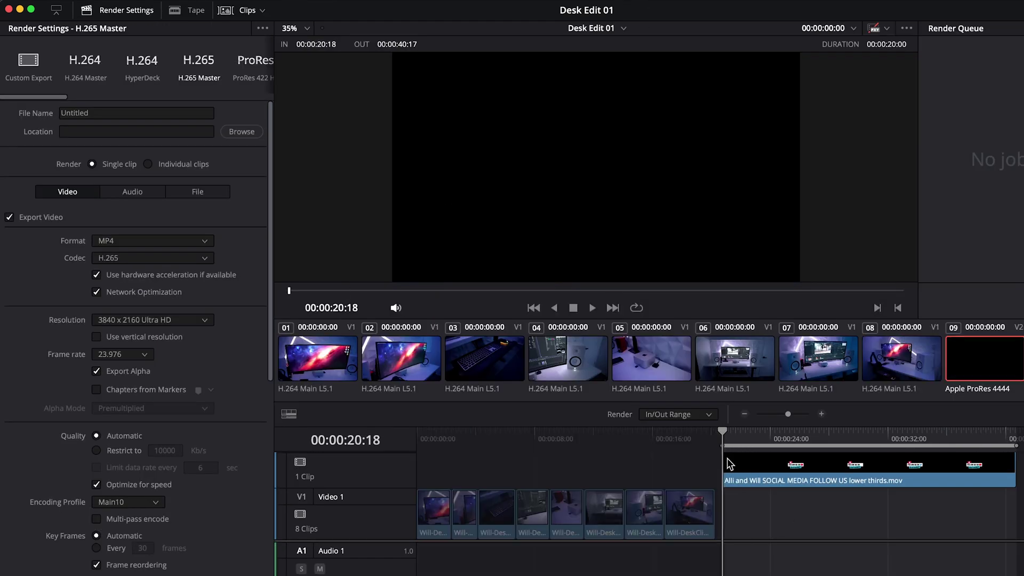
{"action": "left_click", "coordinate": [1019, 449]}
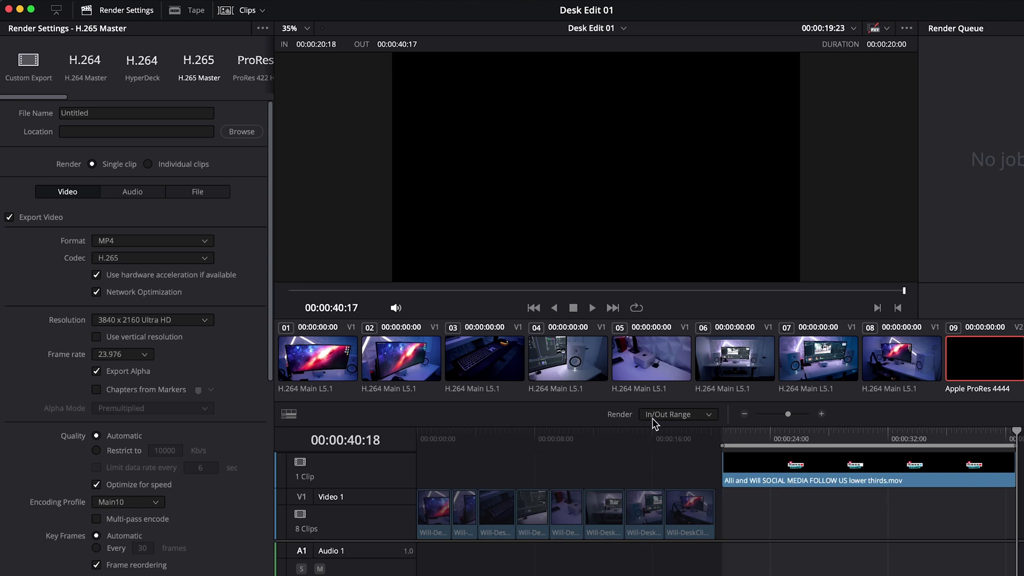
{"action": "left_click", "coordinate": [872, 439]}
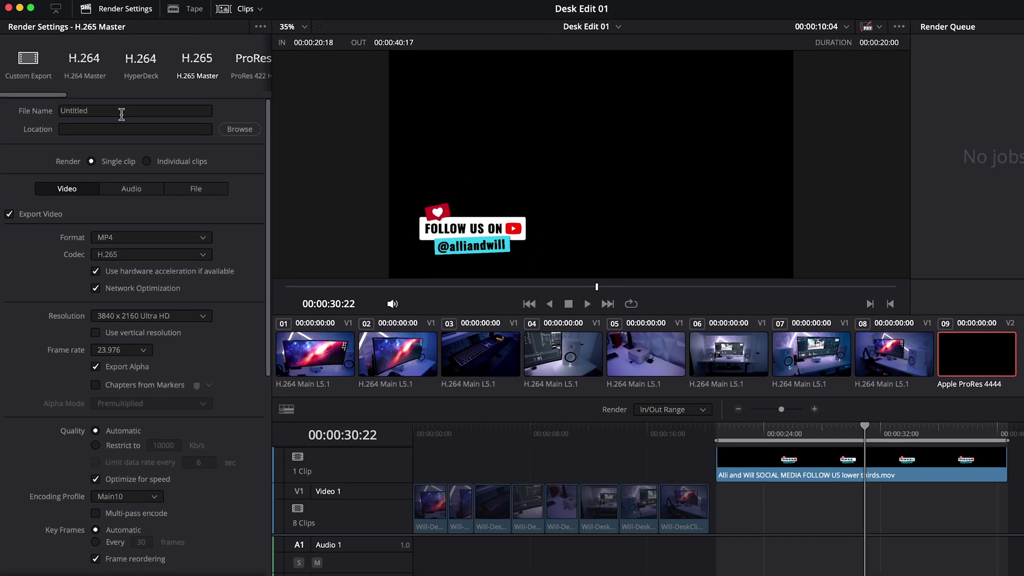
{"action": "left_click", "coordinate": [121, 112]}
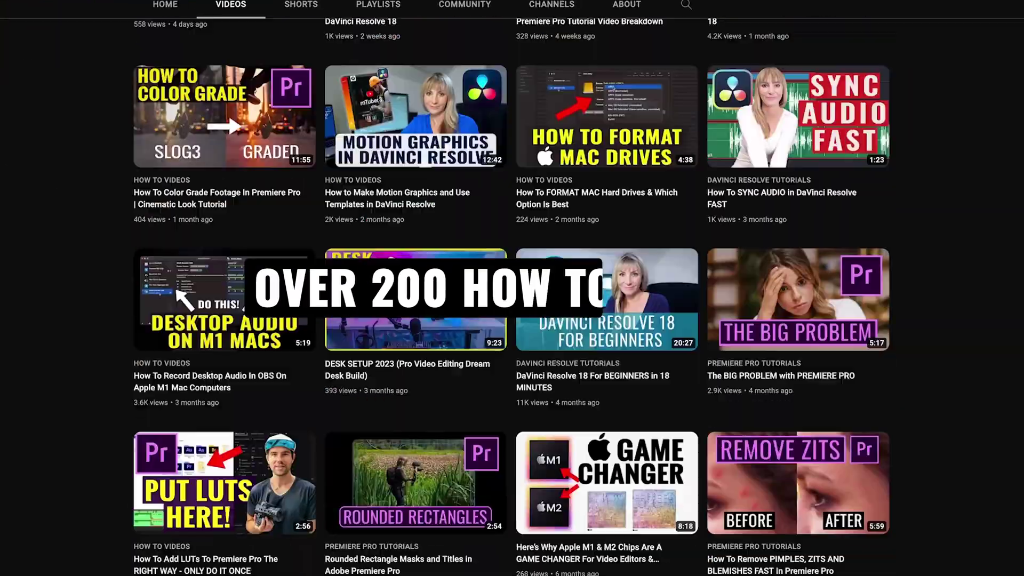
- Scroll down through the channel's editing tutorial thumbnails
{"action": "scroll", "coordinate": [512, 289], "scroll_direction": "down", "scroll_amount": 15}
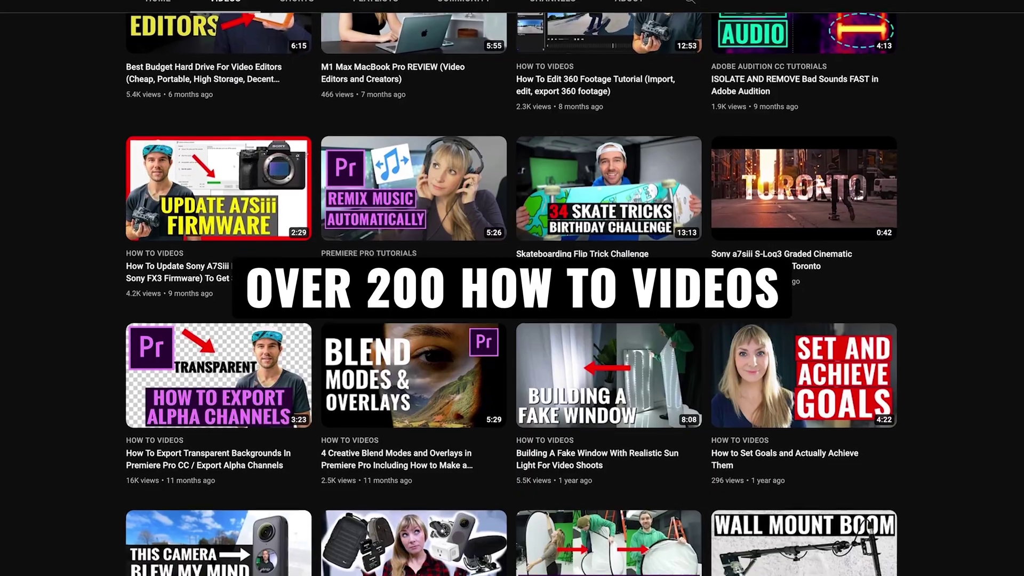
{"action": "scroll", "coordinate": [512, 288], "scroll_direction": "down", "scroll_amount": 10}
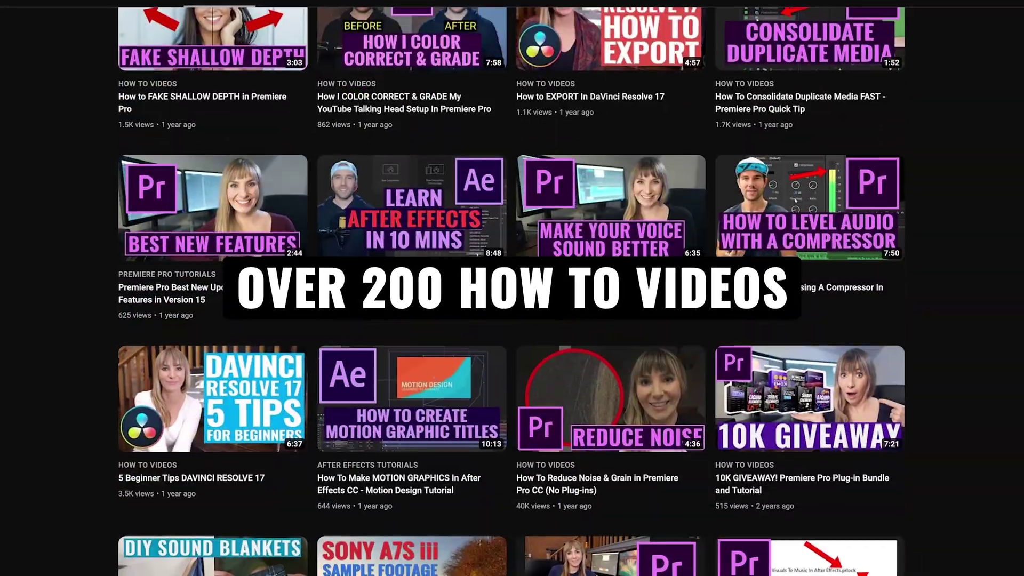